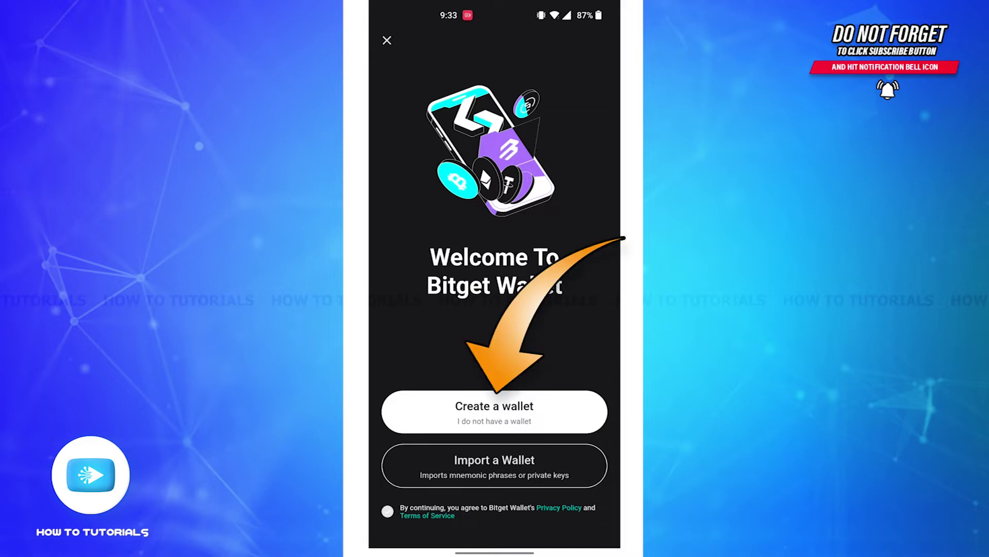
Pick Keyless Wallet with 'Sign in with Email' as the identity method.
left_click(494, 412)
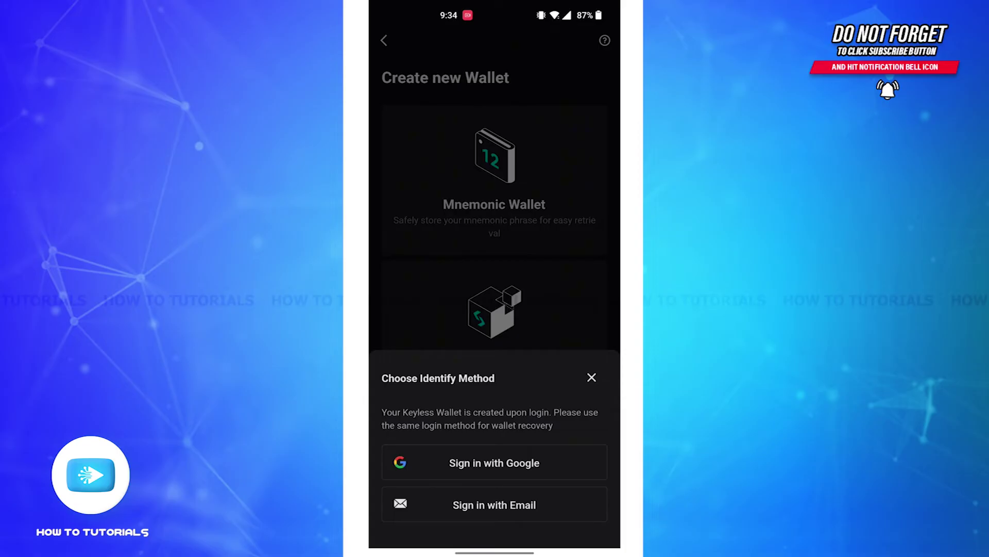
left_click(504, 508)
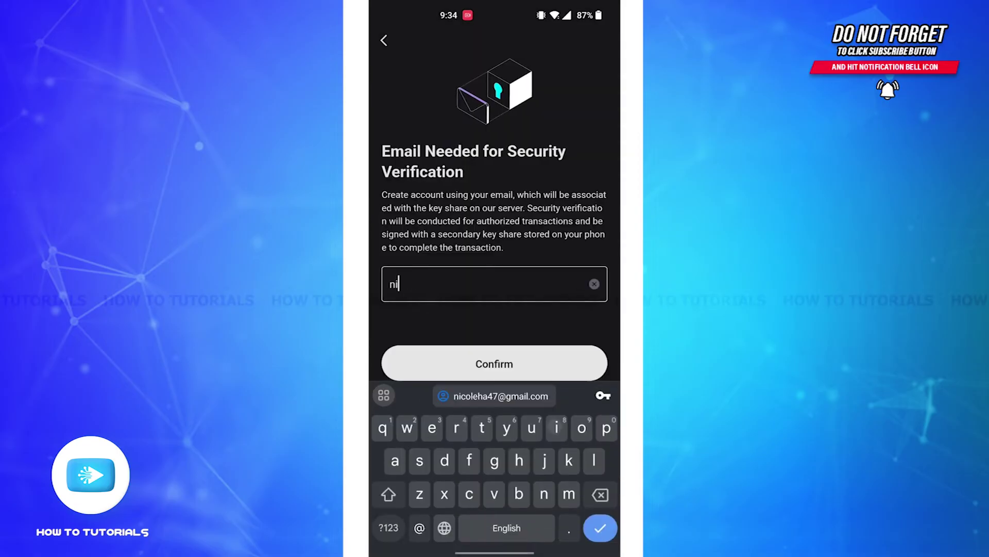
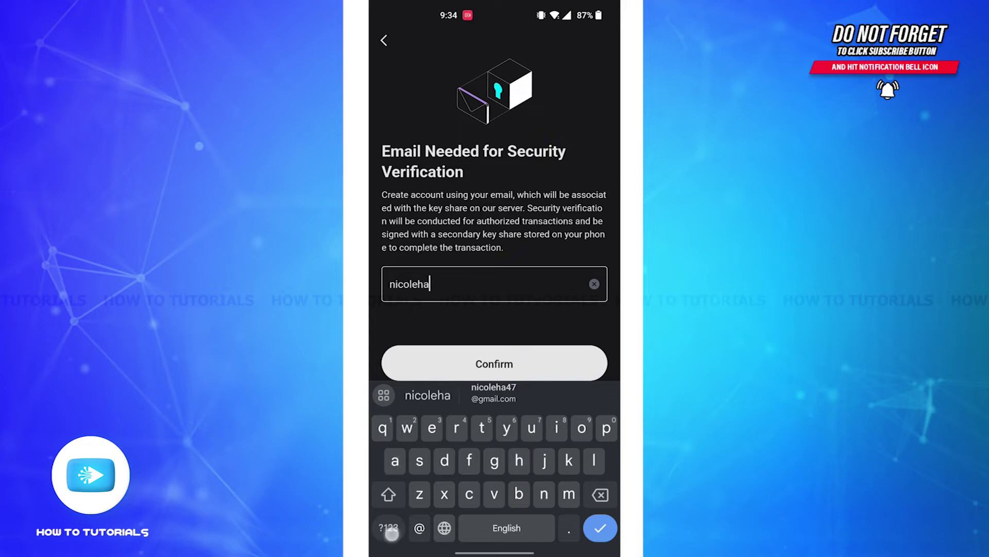
Enter the Gmail address and confirm it to request the six-digit code.
left_click(388, 527)
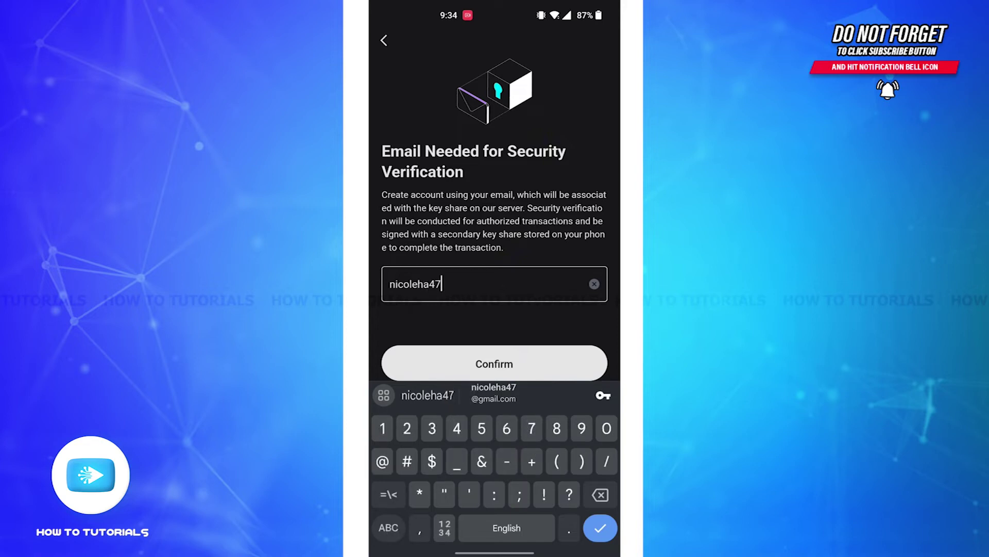
left_click(389, 527)
type("g")
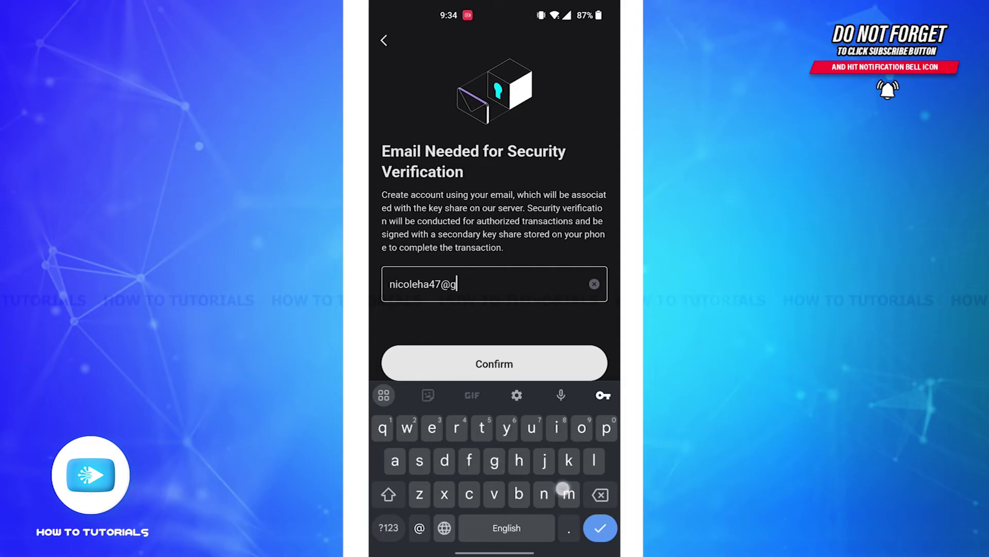
type("mail.com")
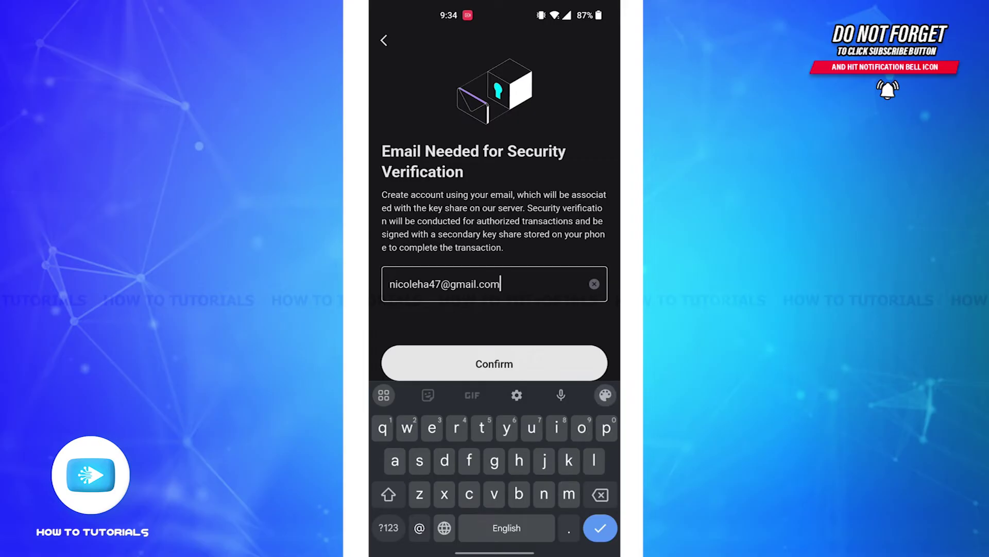
left_click(494, 363)
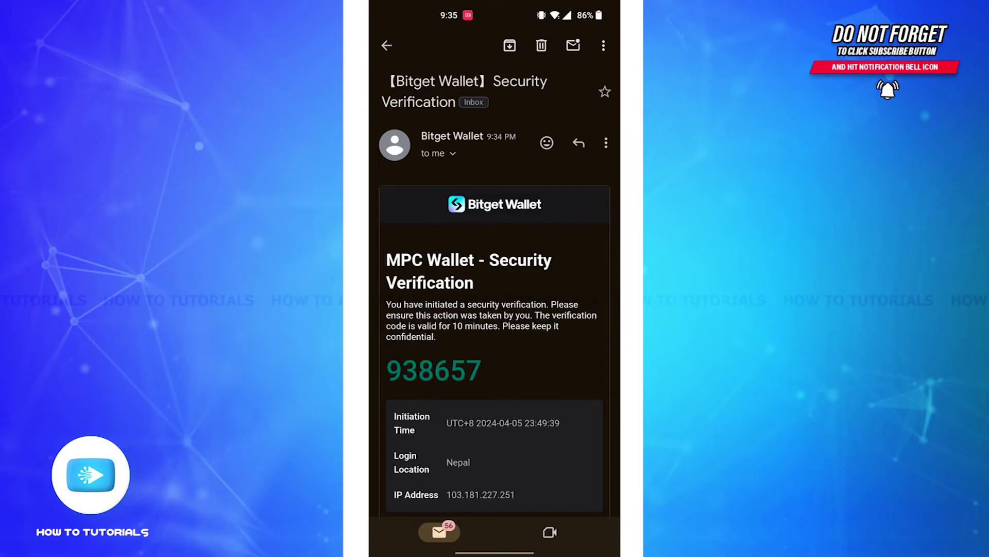
double_click(393, 371)
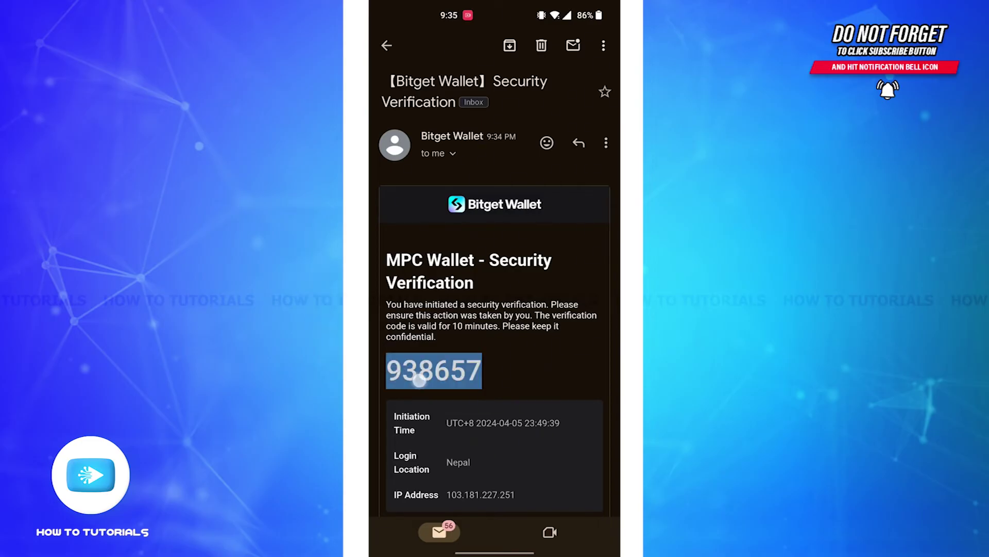
left_click(457, 330)
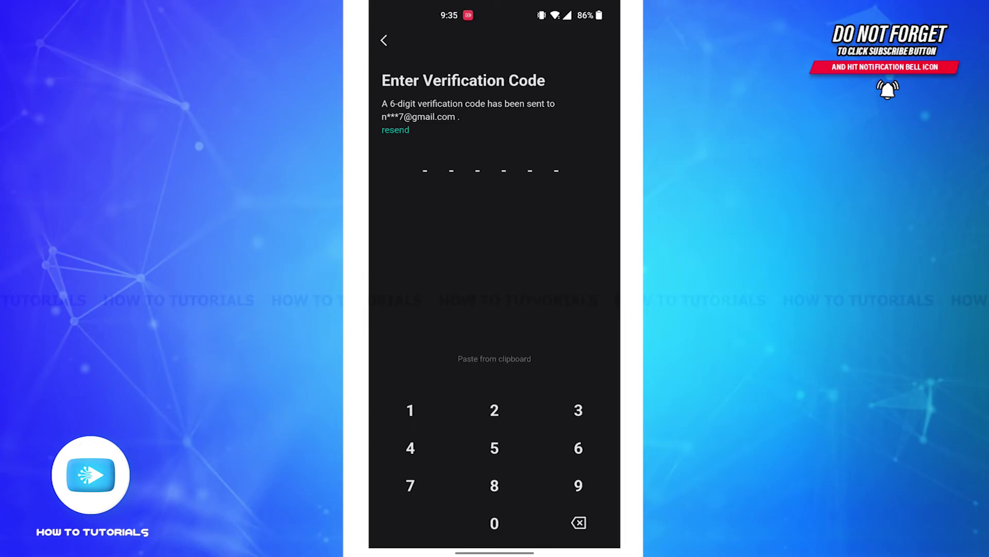
left_click(495, 358)
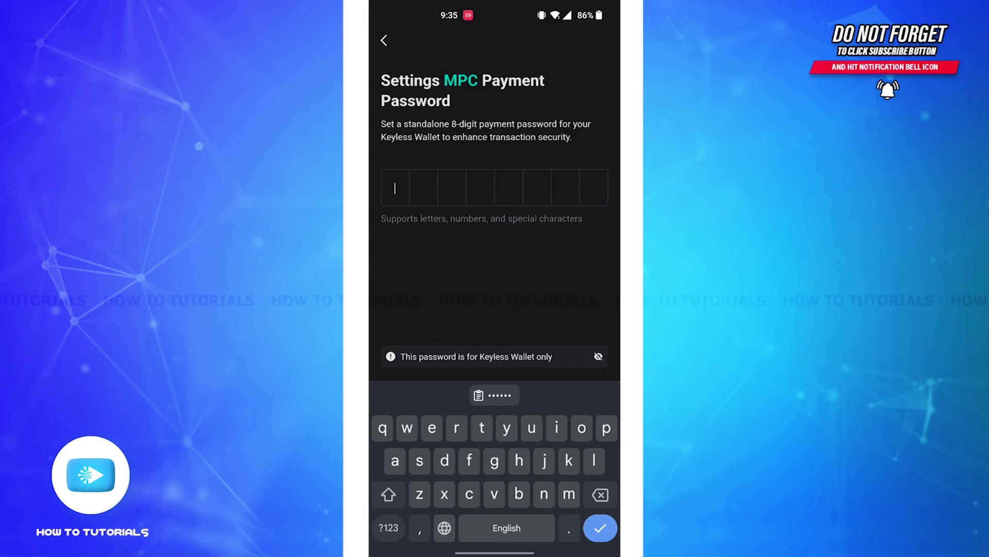
left_click(388, 528)
Enter the 8-character MPC payment password.
left_click(581, 428)
left_click(606, 428)
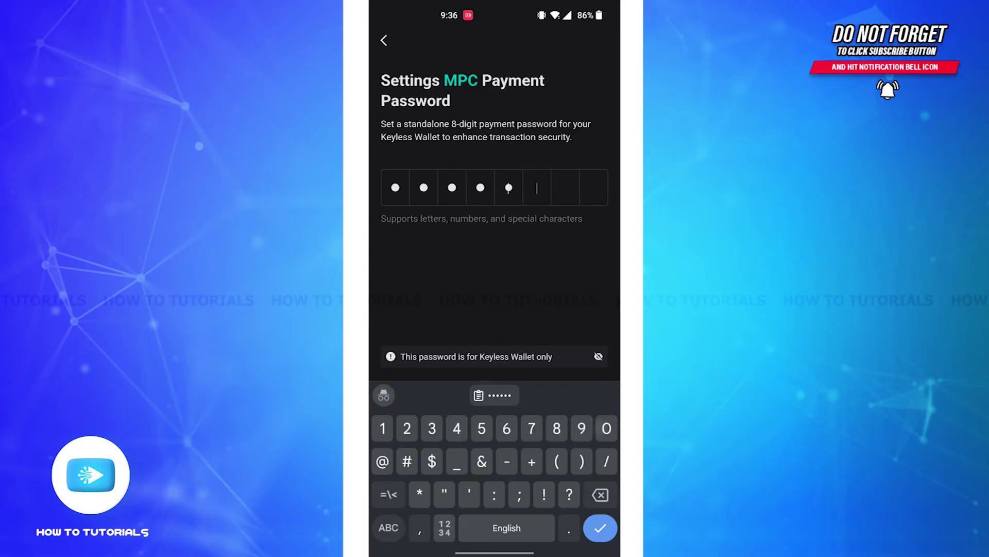
left_click(533, 428)
left_click(606, 428)
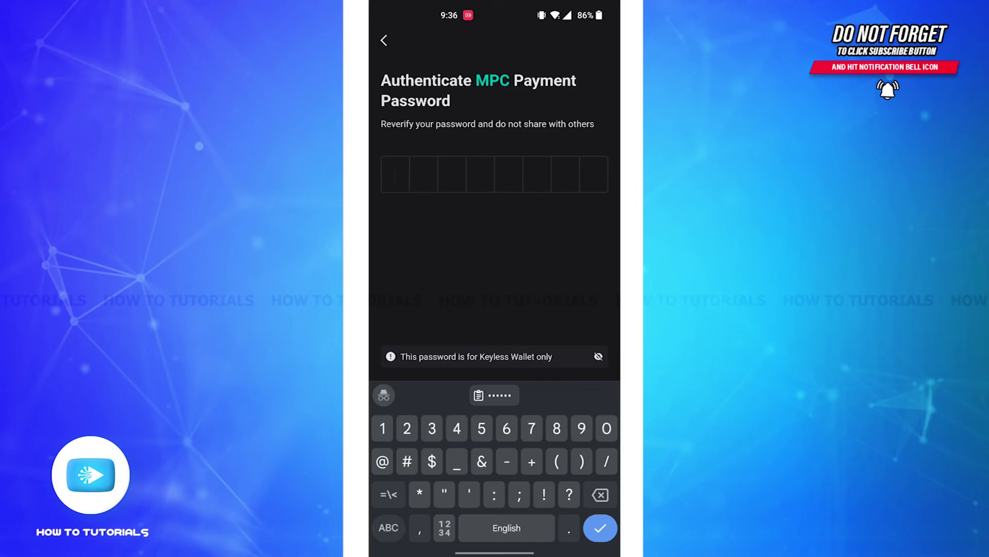
Re-enter the same payment password on the Authenticate screen.
left_click(581, 428)
left_click(457, 429)
left_click(606, 429)
left_click(532, 428)
left_click(606, 429)
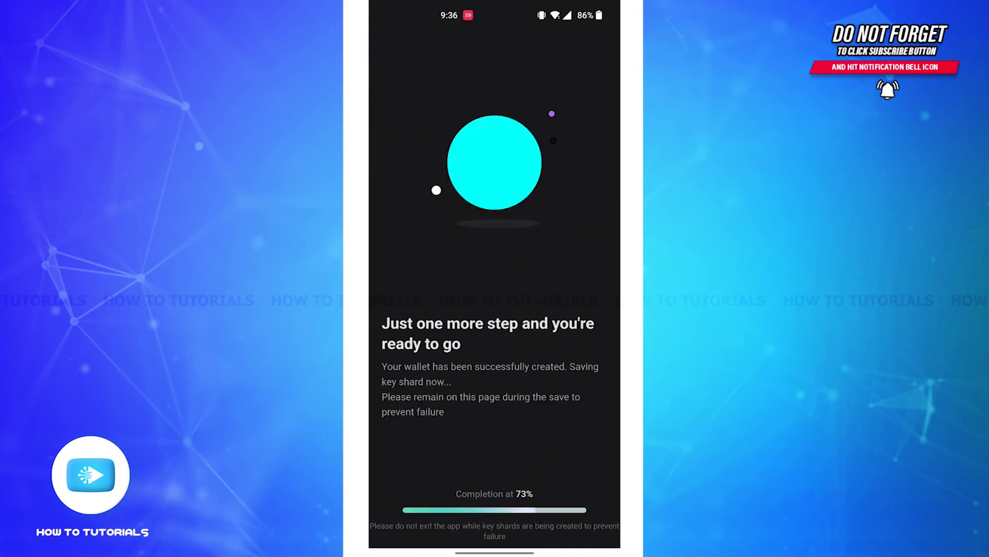
Enter a six-digit PIN on the Set Pin Code keypad.
left_click(579, 484)
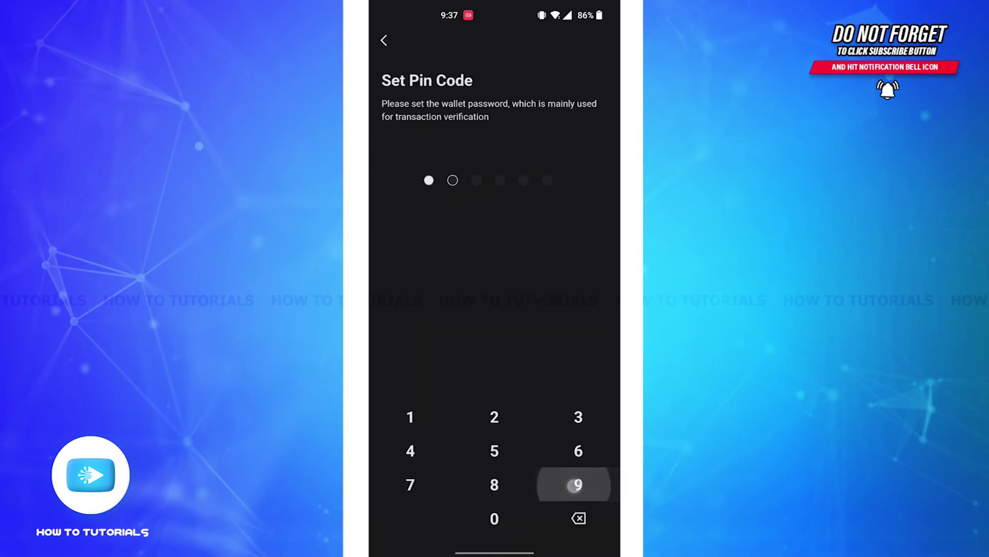
left_click(494, 484)
left_click(410, 451)
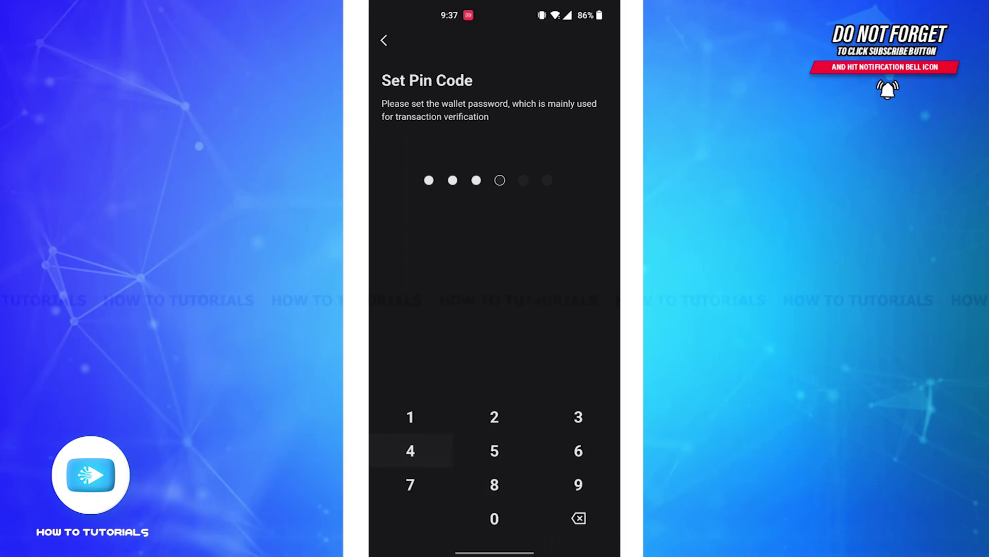
left_click(495, 518)
left_click(495, 518)
left_click(410, 484)
Re-enter the same six-digit PIN to verify it and open the wallet.
left_click(579, 484)
left_click(495, 484)
left_click(410, 451)
left_click(495, 518)
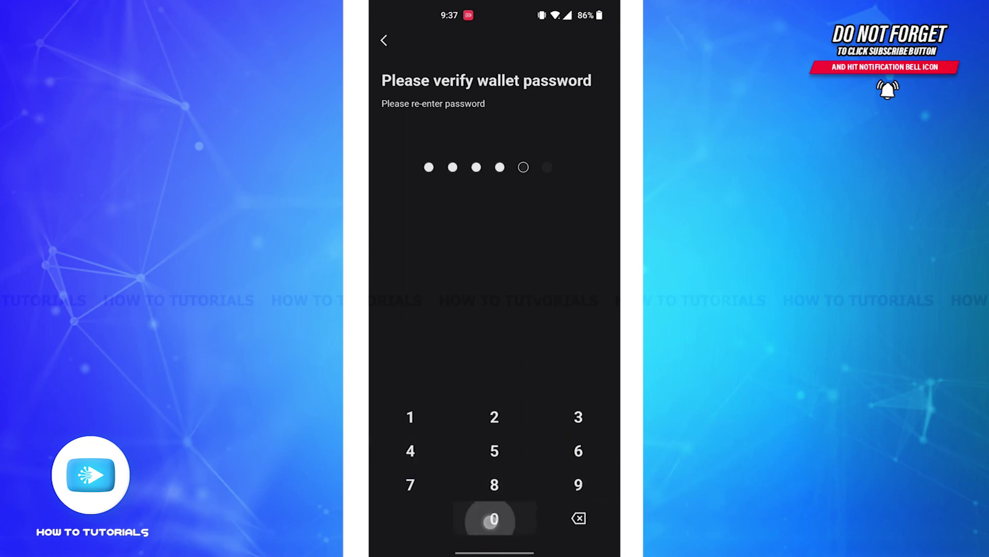
left_click(495, 518)
left_click(410, 484)
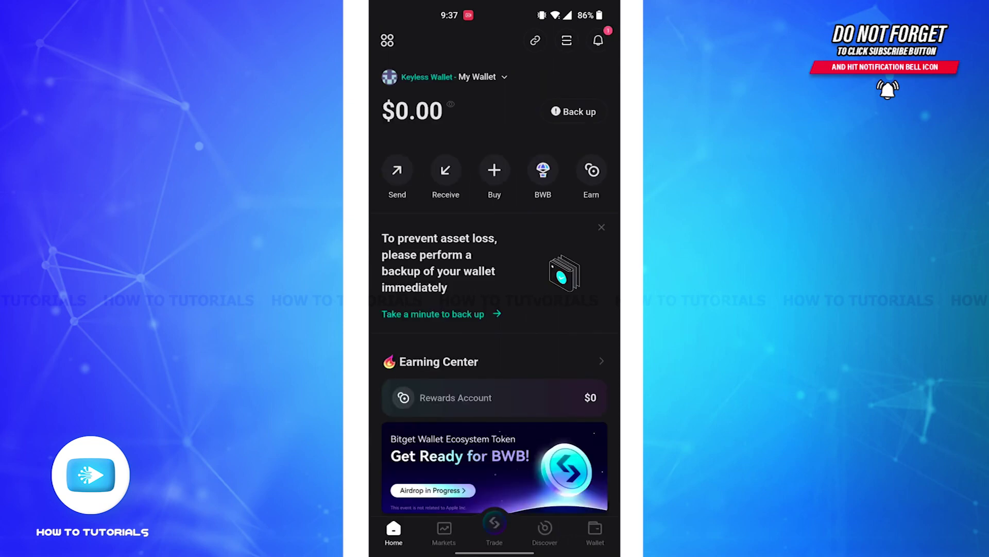